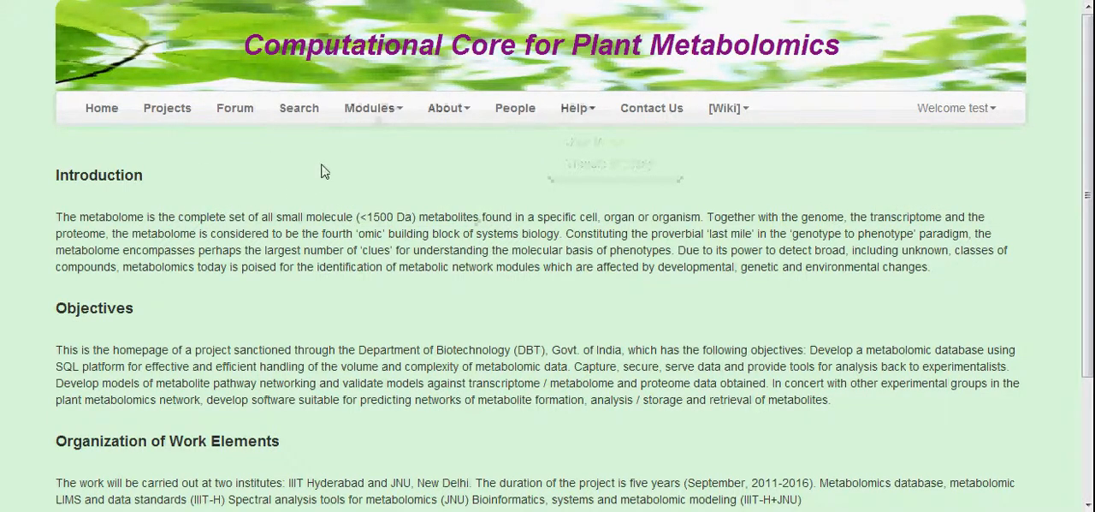
Open the Data Pre-processing module page and read through its description of supported instruments and results
mouse_move(367, 123)
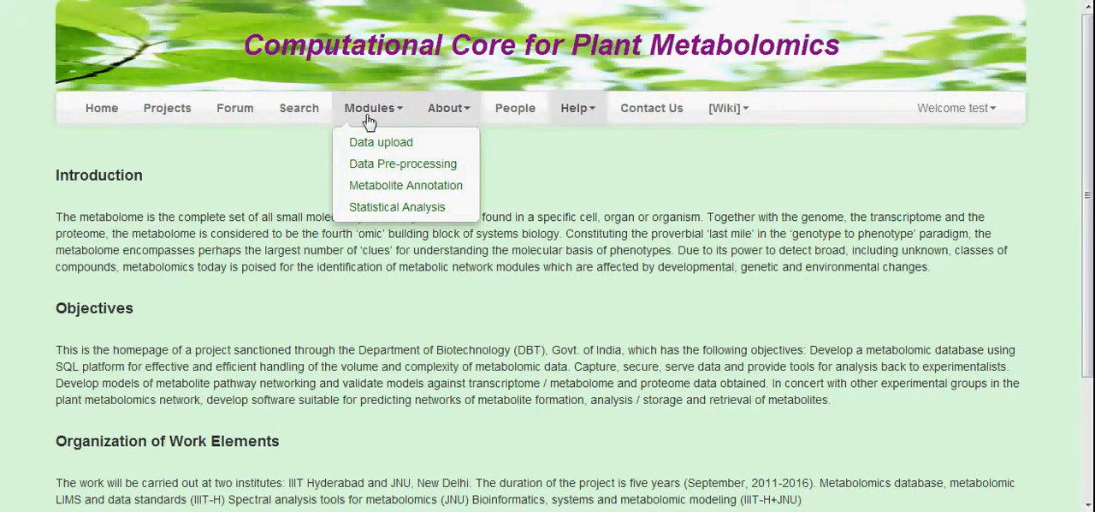
click(380, 169)
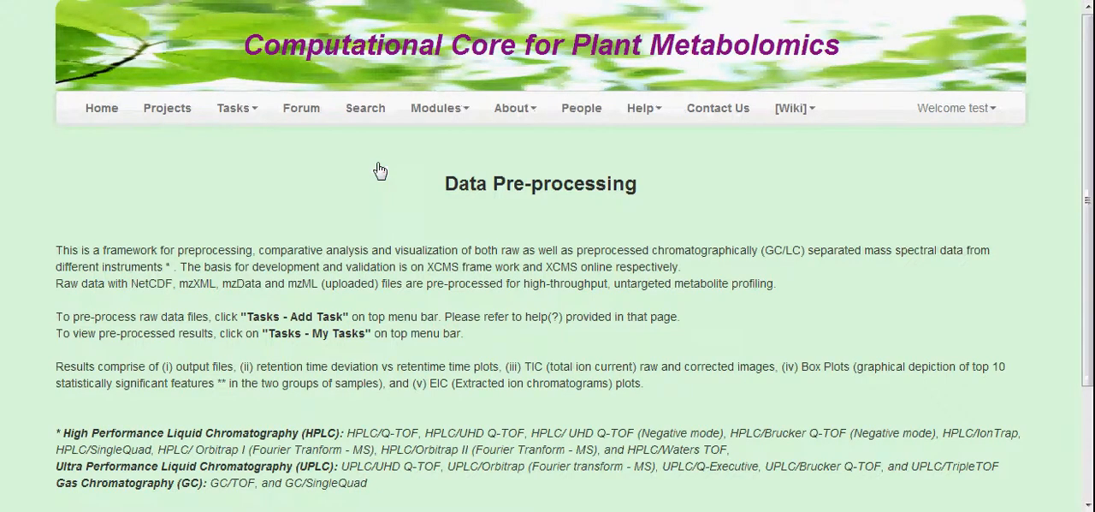
scroll(1091, 214, down, 1)
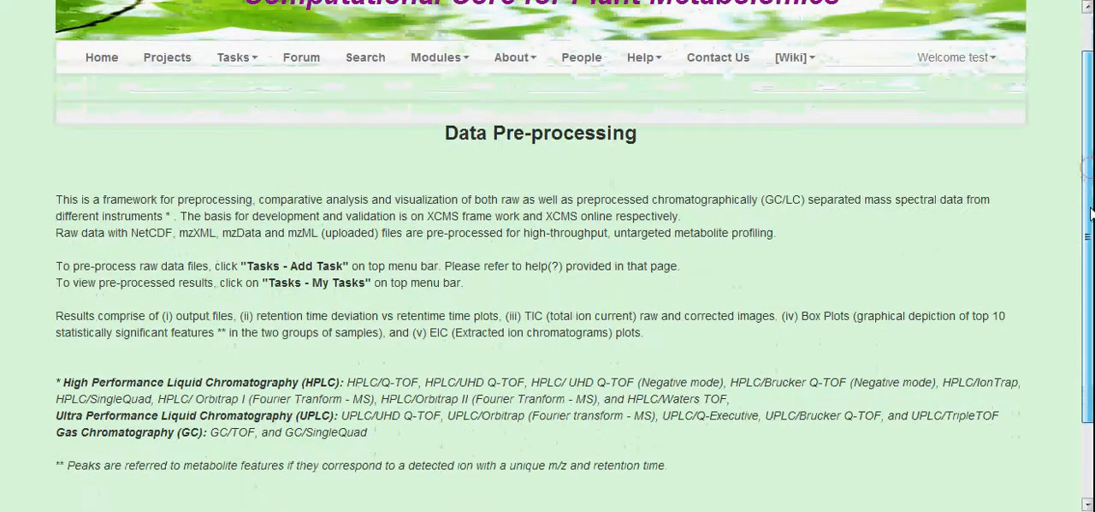
drag(1091, 213, 1091, 243)
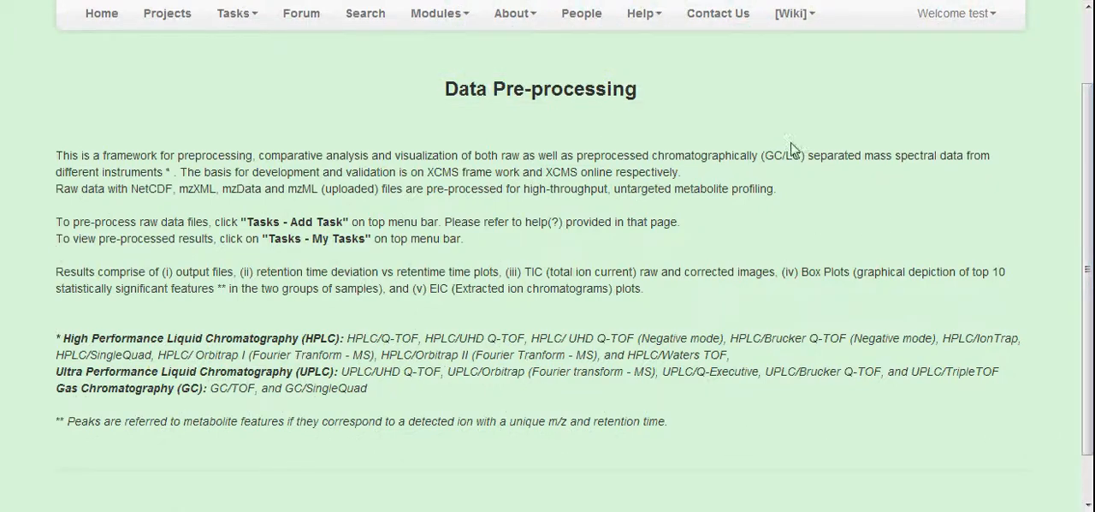
drag(1090, 174, 1093, 106)
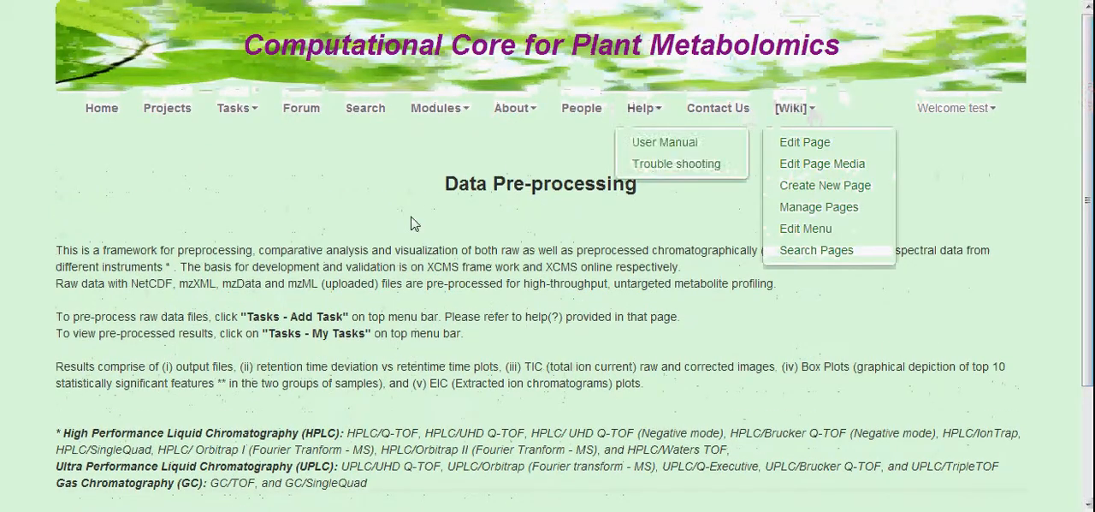
Add a new data pre-processing task and enter "demo" as the experiment name
mouse_move(240, 109)
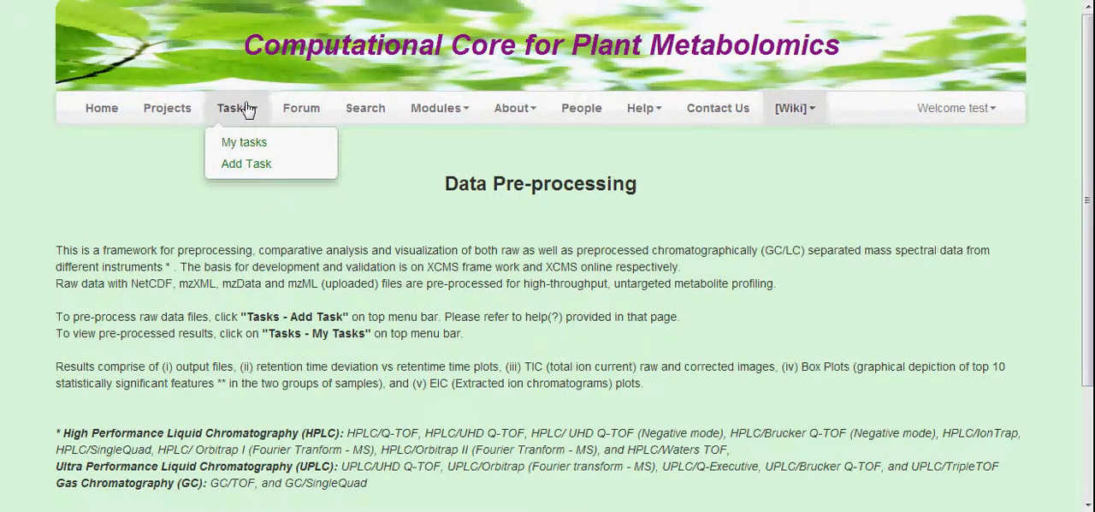
click(247, 167)
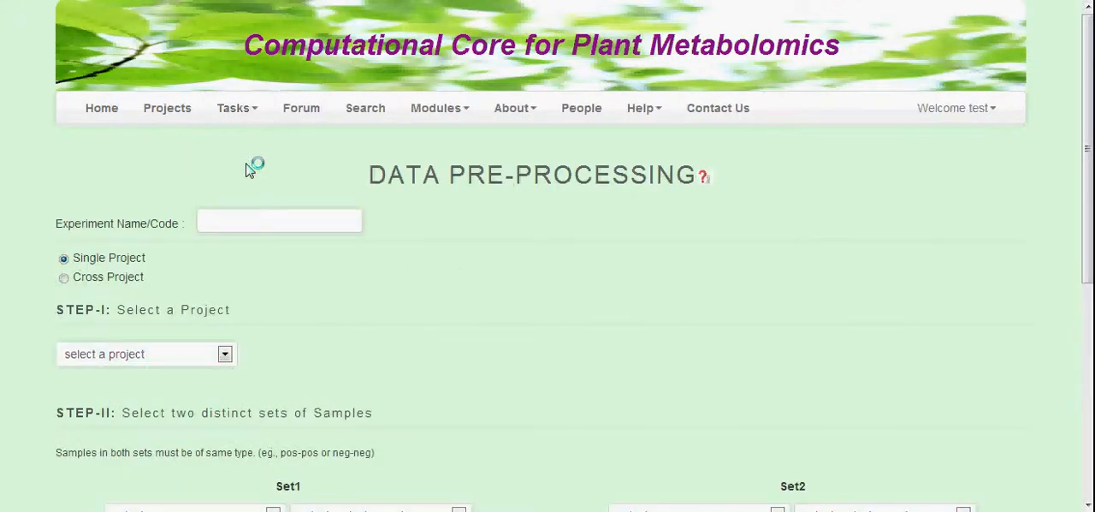
click(234, 225)
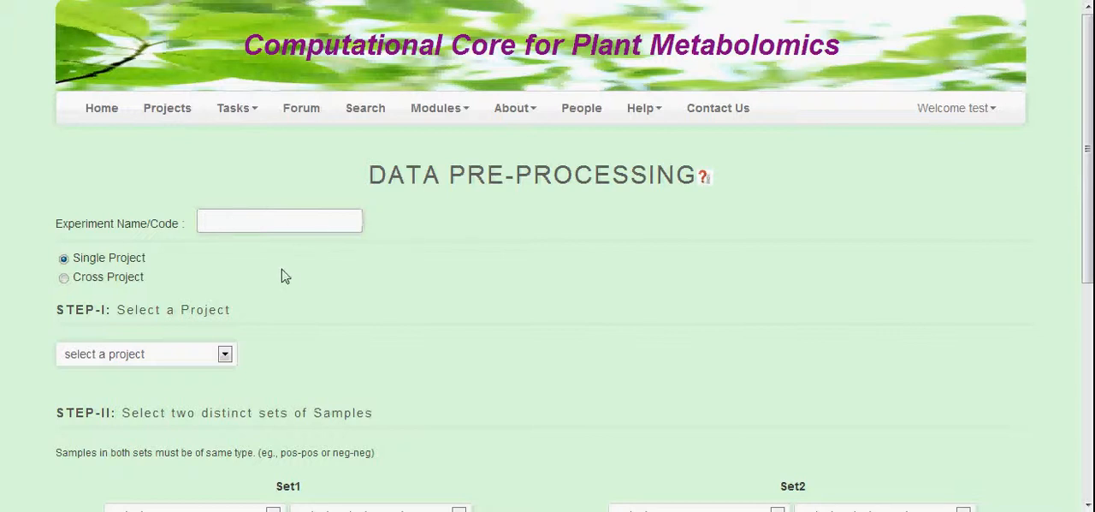
text(demo)
Preview the two project lists offered for a Cross Project task and restore the Single Project option
drag(1087, 163, 1088, 227)
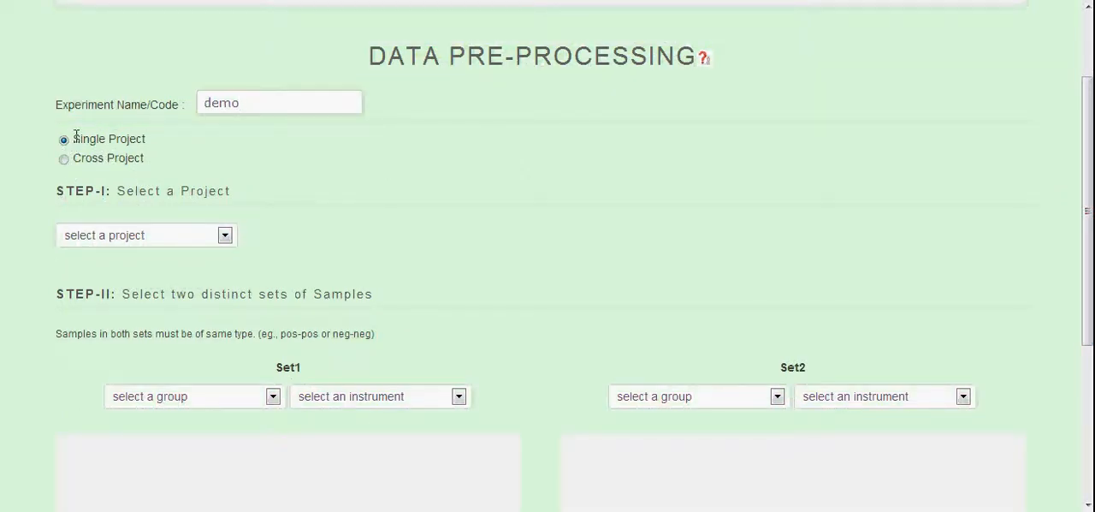
drag(1087, 212, 1092, 240)
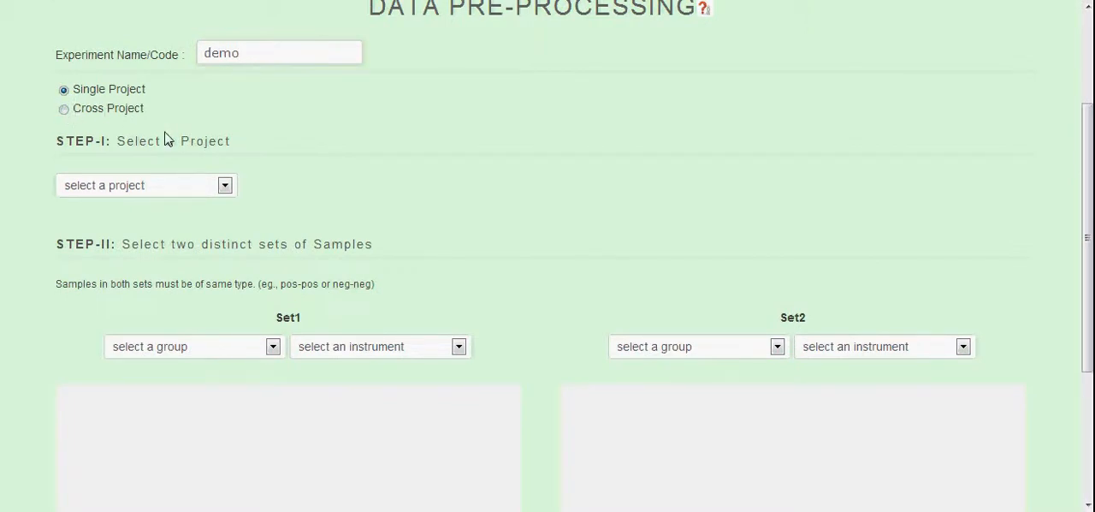
click(65, 111)
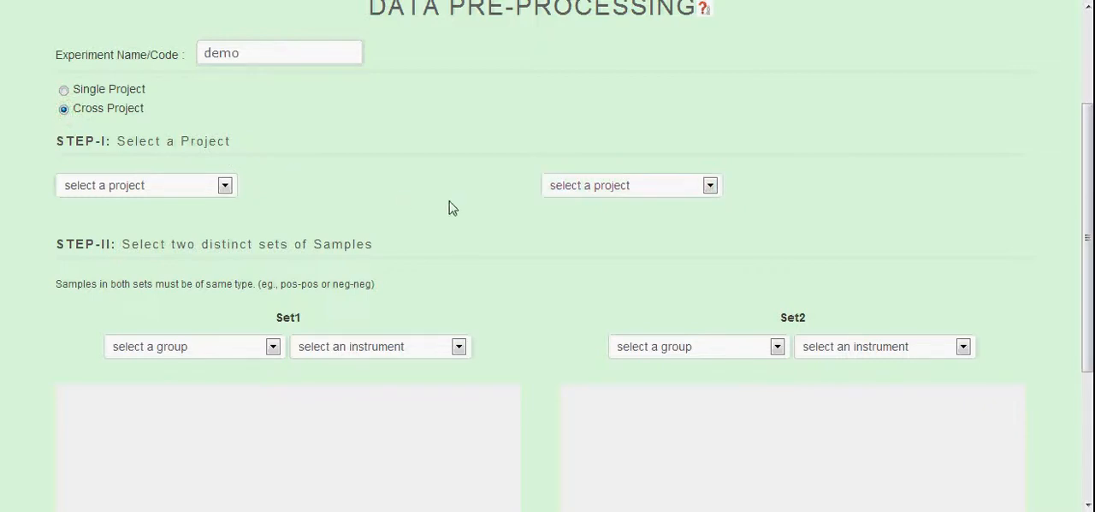
click(640, 188)
click(640, 187)
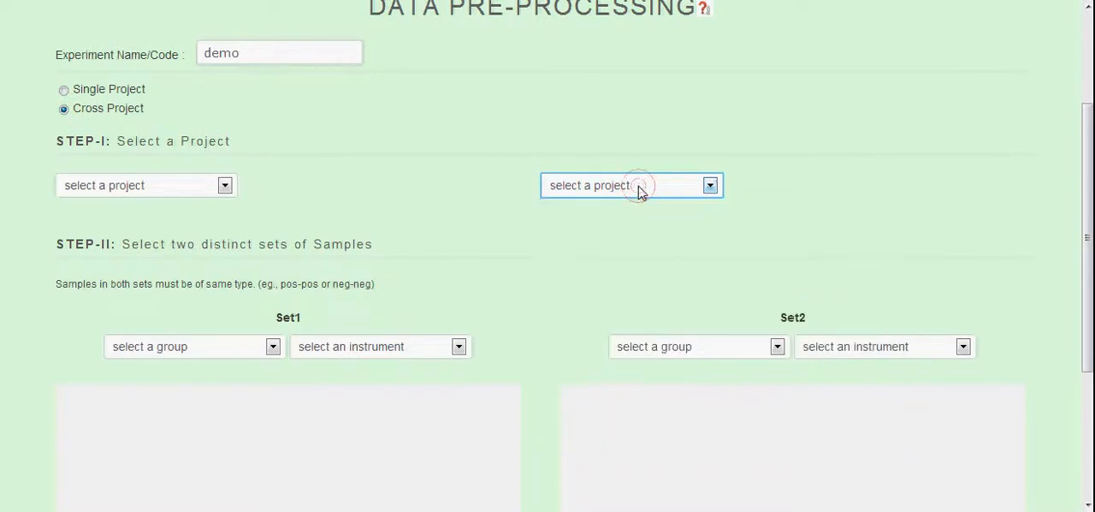
click(182, 194)
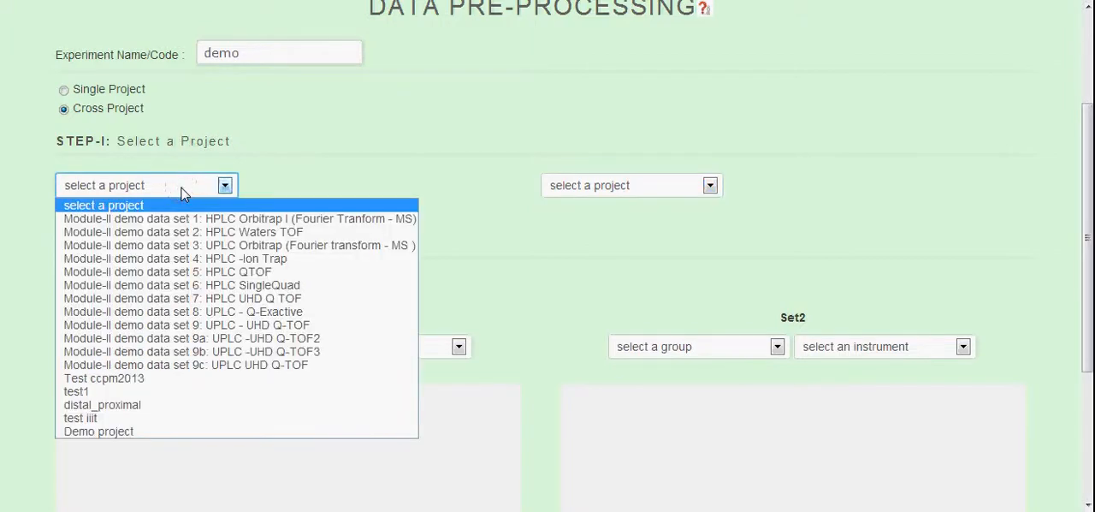
click(189, 194)
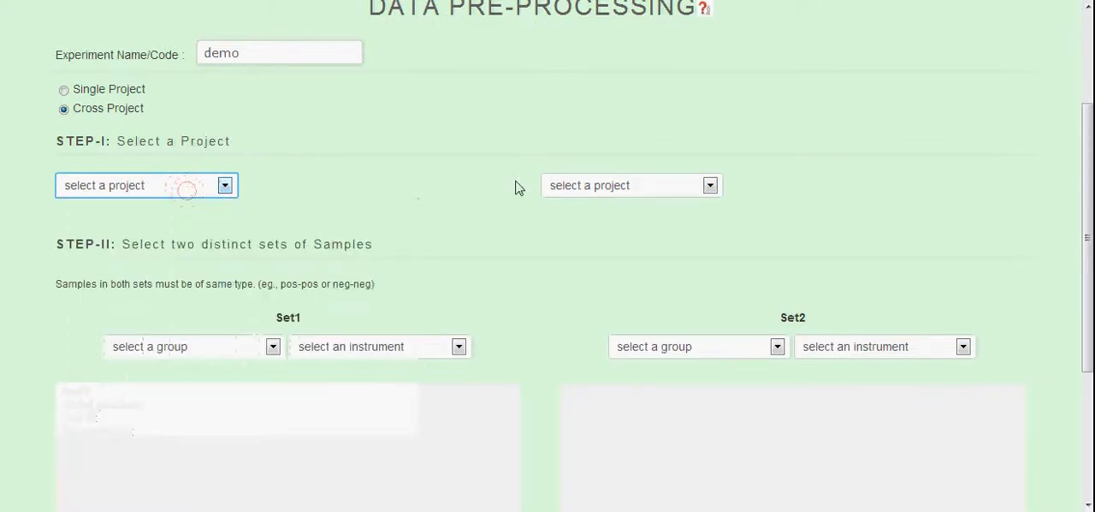
click(599, 186)
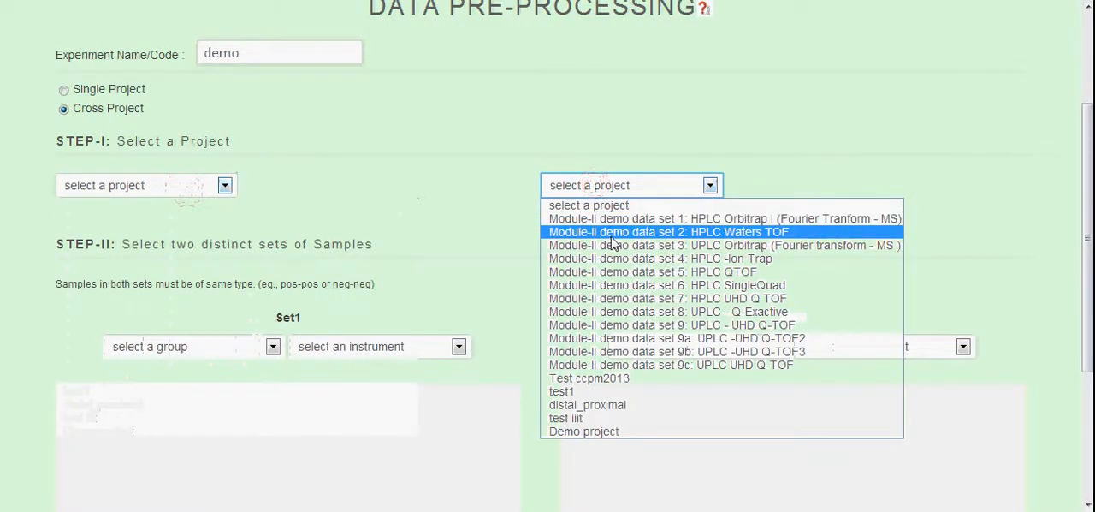
click(601, 183)
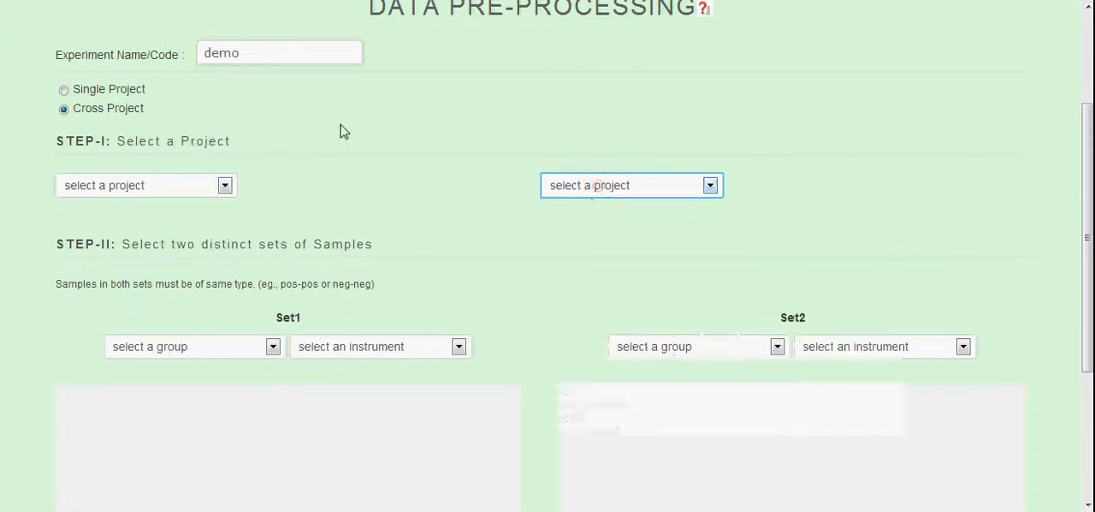
click(63, 90)
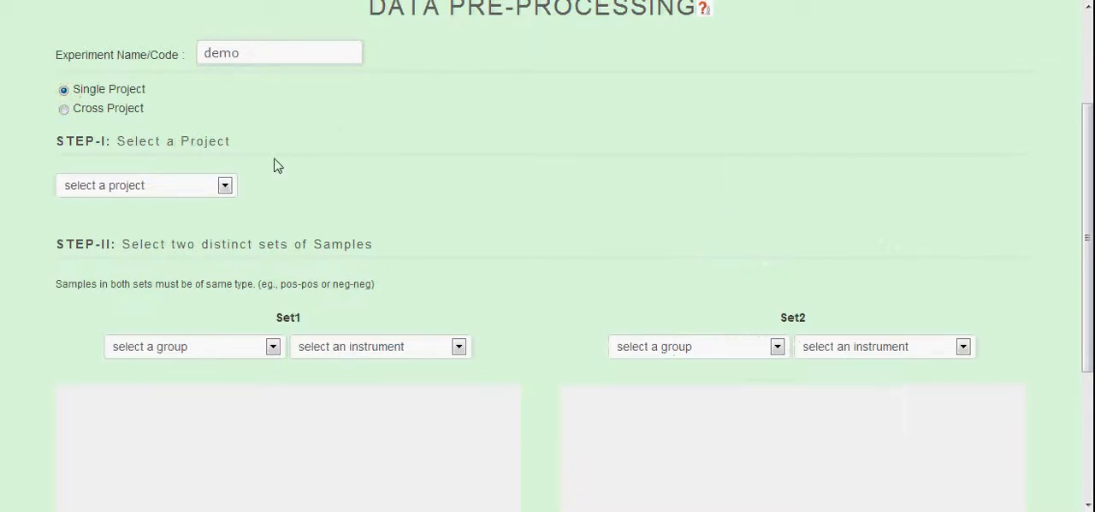
Choose "Module-II demo data set 1: HPLC Orbitrap I (Fourier Tranform - MS)" as the project
click(196, 187)
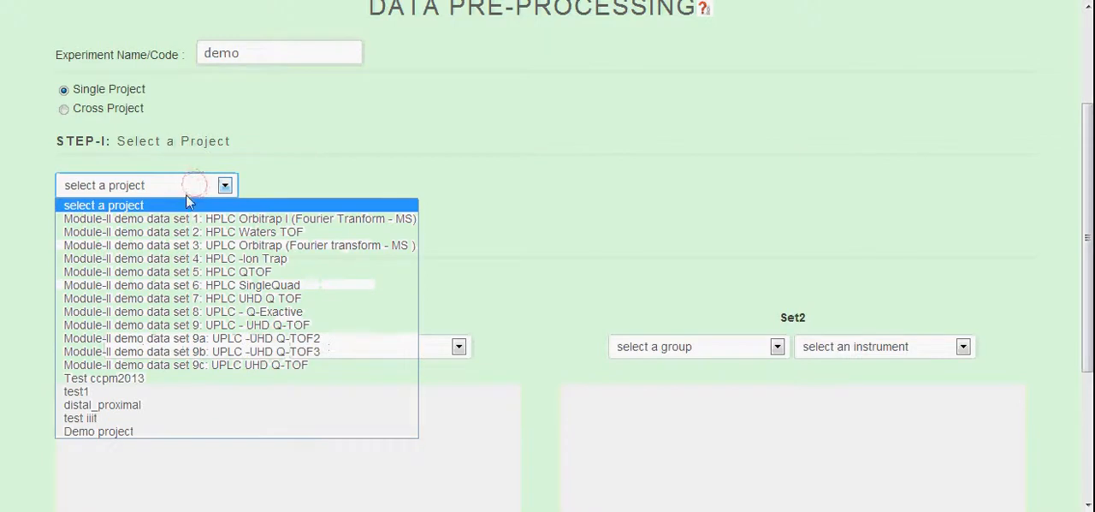
click(186, 219)
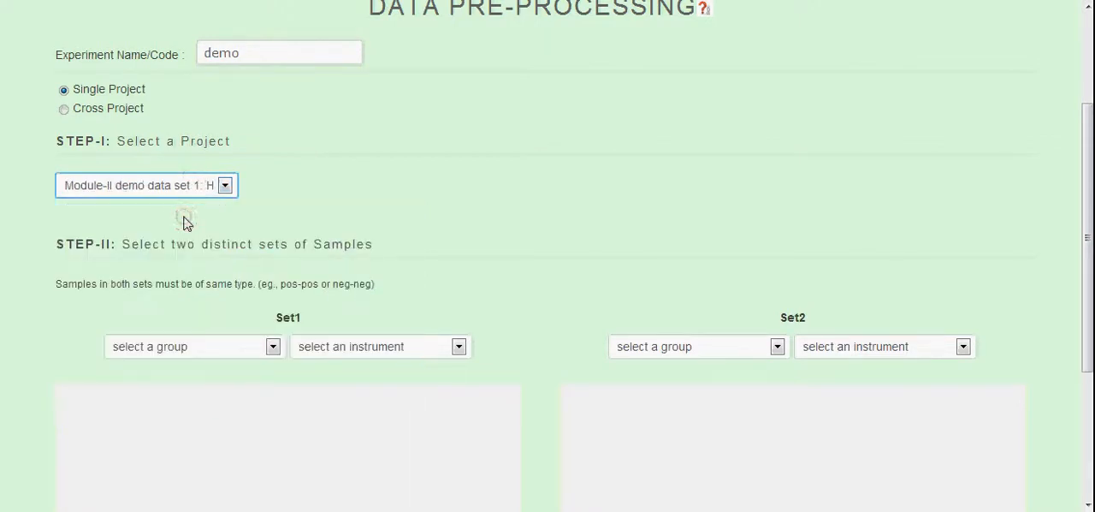
click(318, 208)
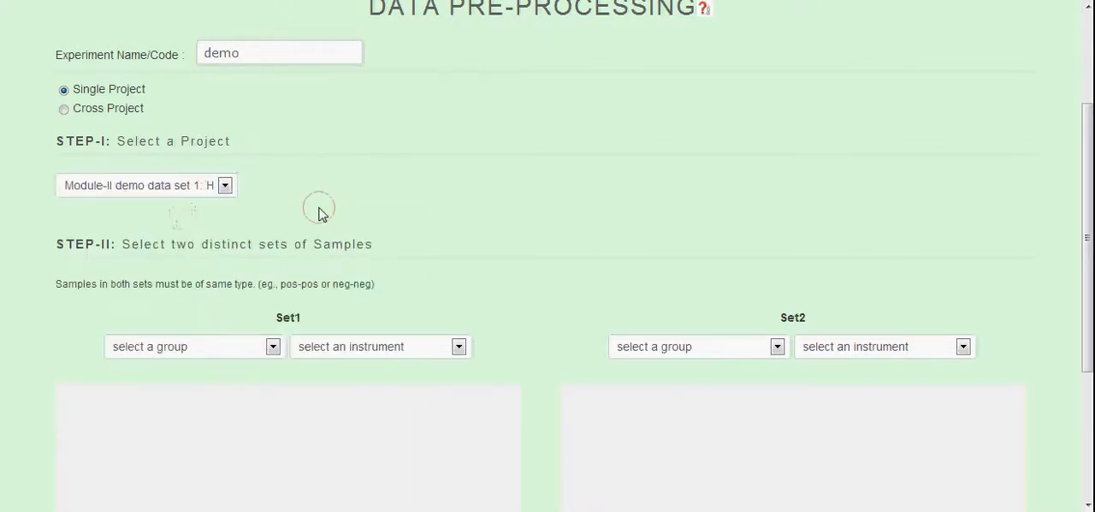
Assign Group 1 and the HPLC/ Orbitrap I (Fourier Tranform - MS) instrument to Set1
scroll(988, 183, down, 2)
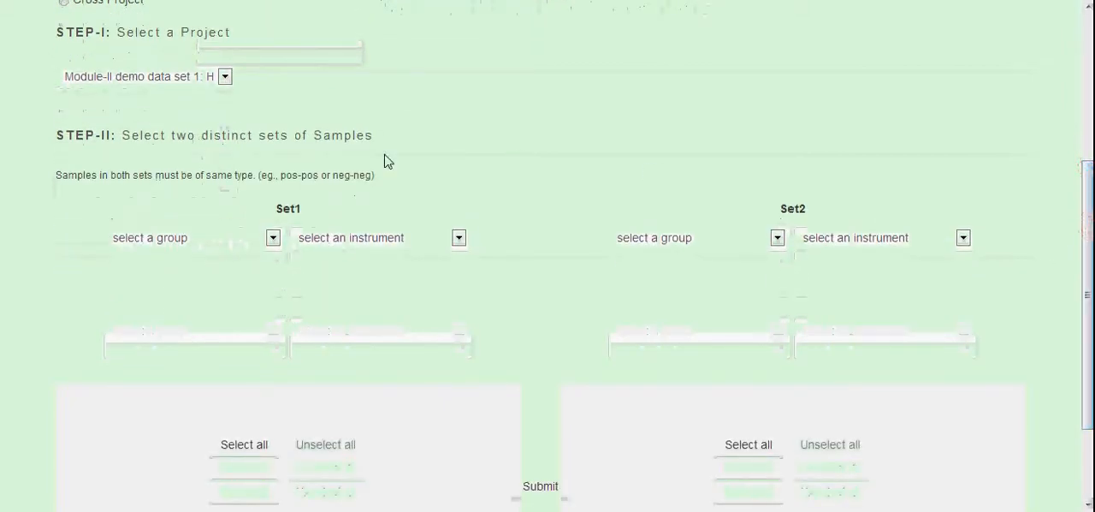
click(224, 239)
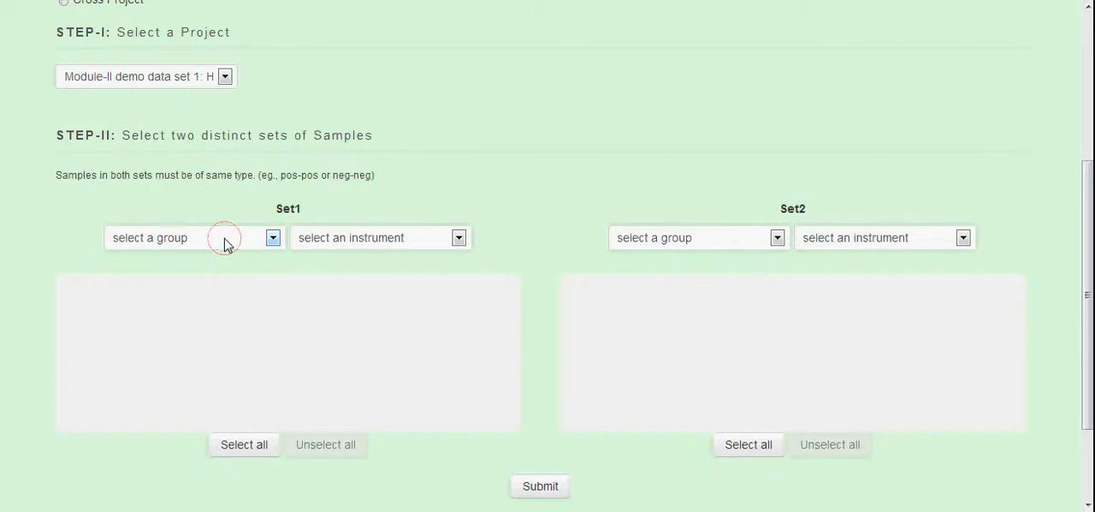
click(224, 239)
click(227, 242)
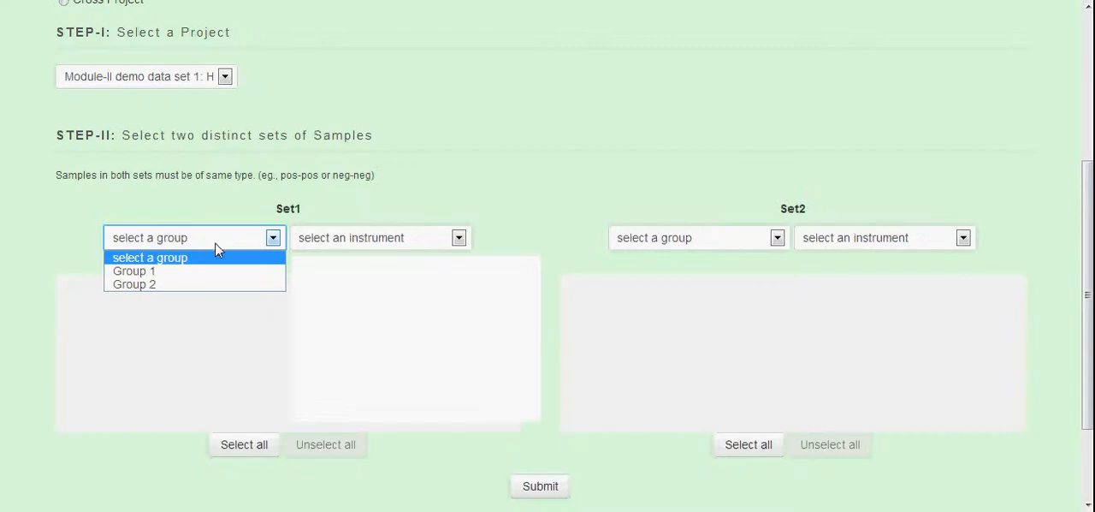
click(193, 272)
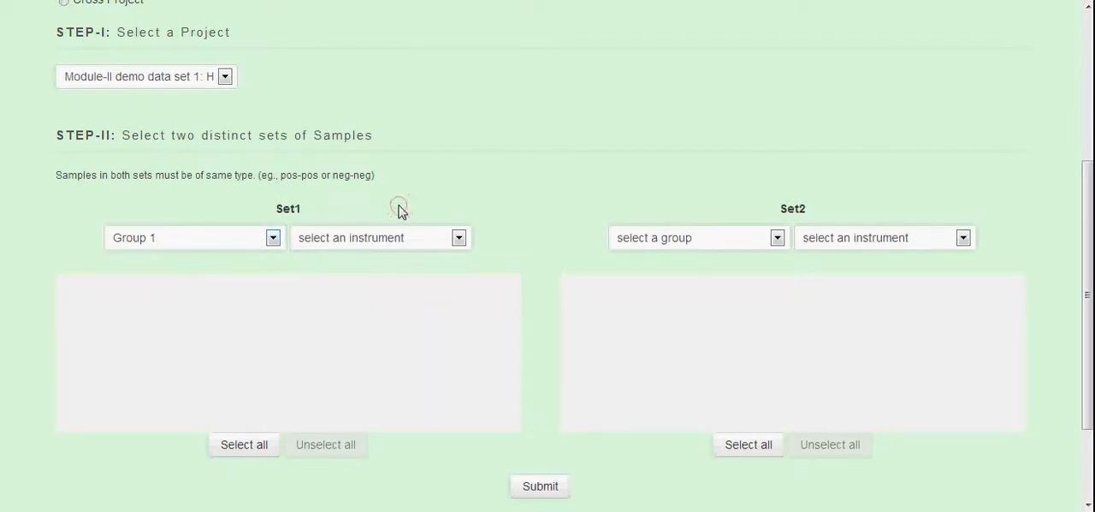
click(428, 240)
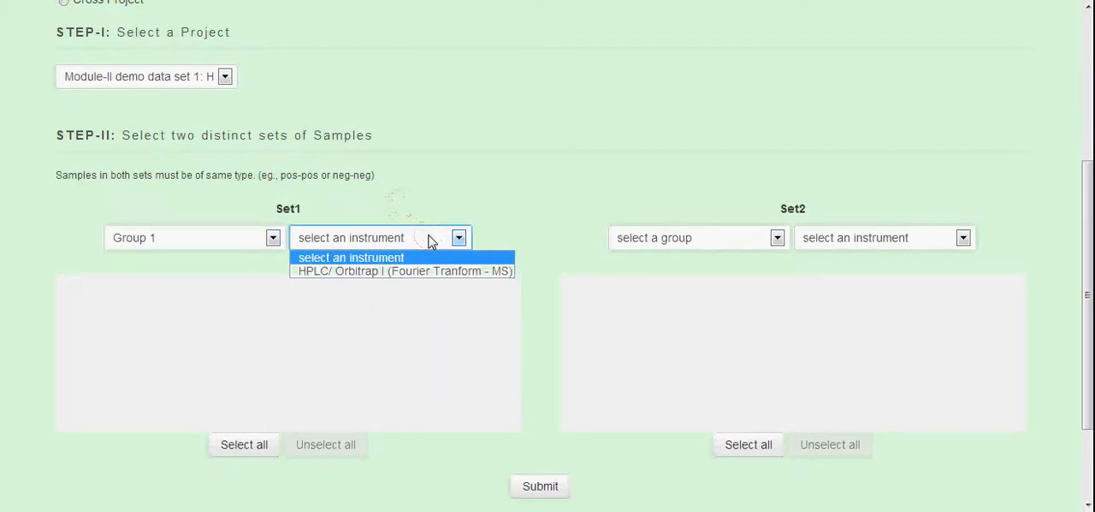
click(386, 271)
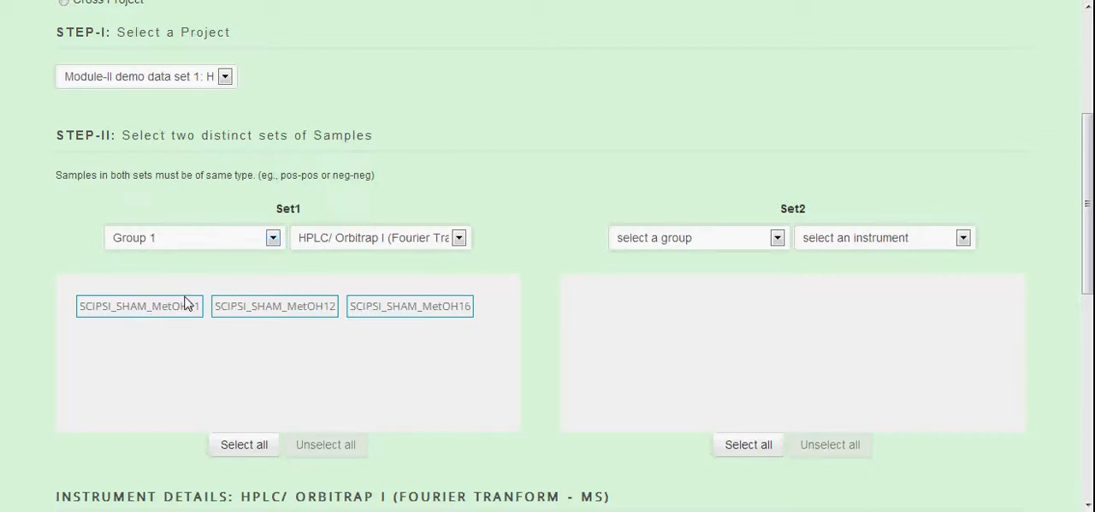
Select samples SCIPSI_SHAM_MetOH11 and SCIPSI_SHAM_MetOH12 for Set1, trying Select all and leaving SCIPSI_SHAM_MetOH16 out
click(163, 306)
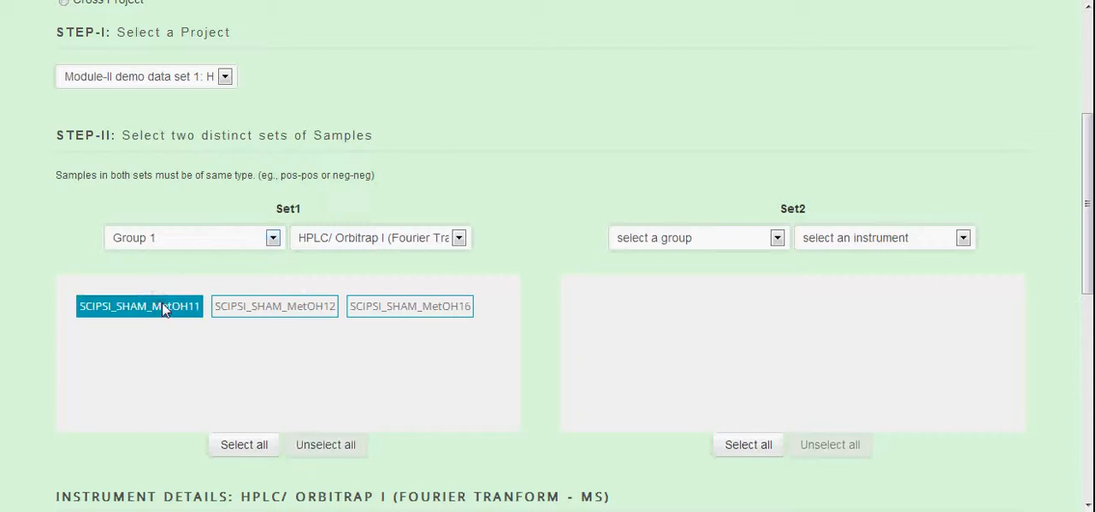
click(243, 315)
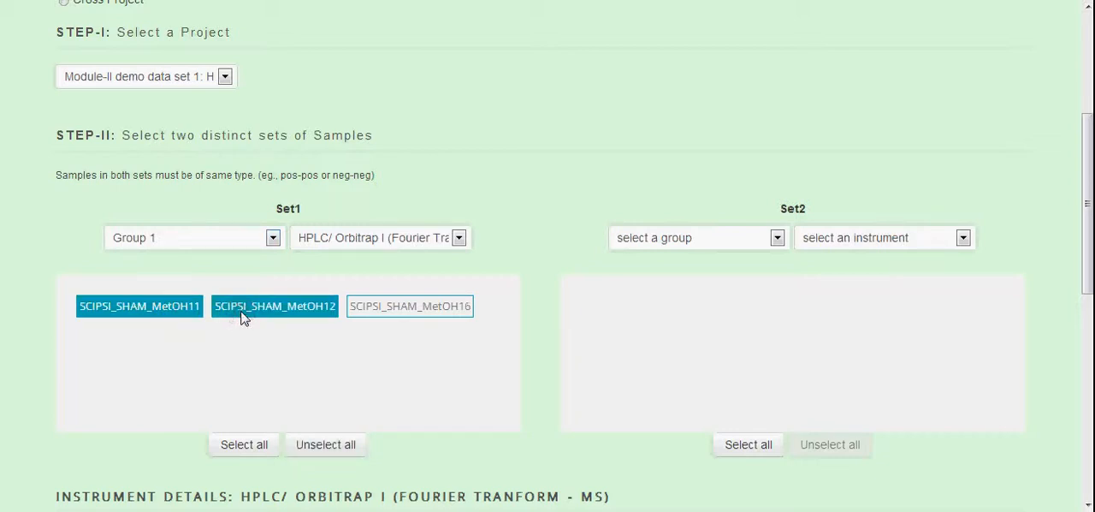
click(248, 445)
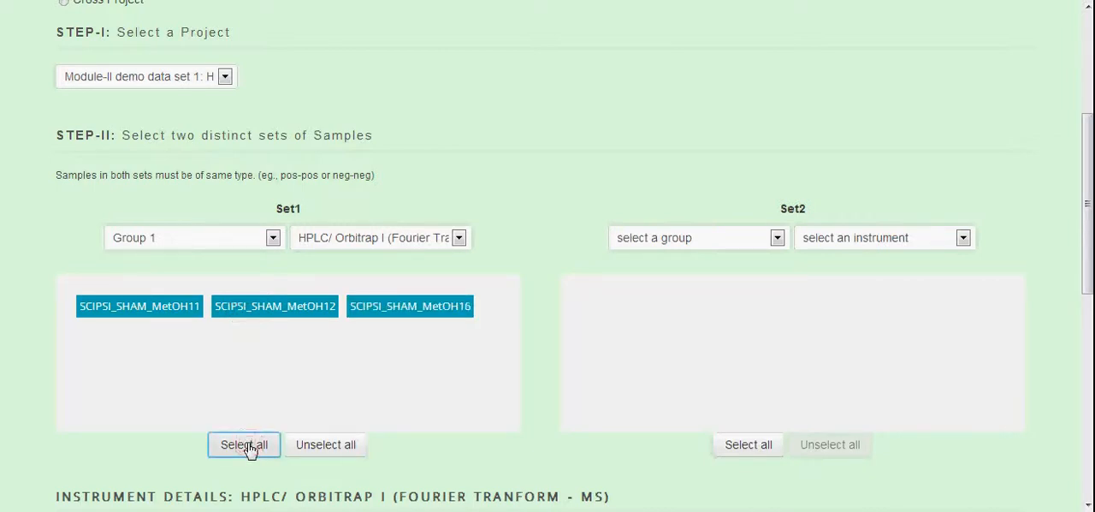
click(373, 313)
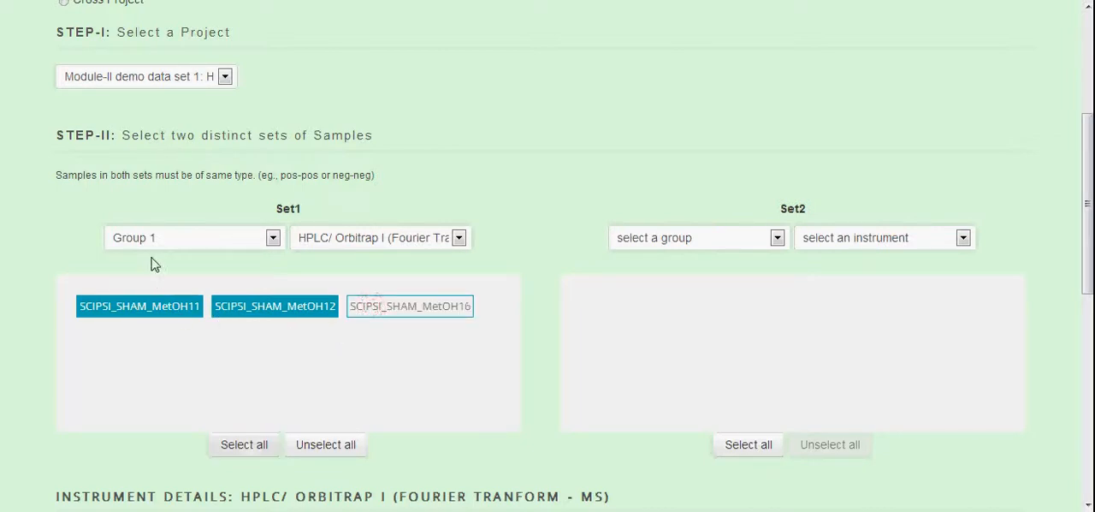
Assign Group 2 and the HPLC/ Orbitrap I (Fourier Tranform - MS) instrument to Set2
click(705, 246)
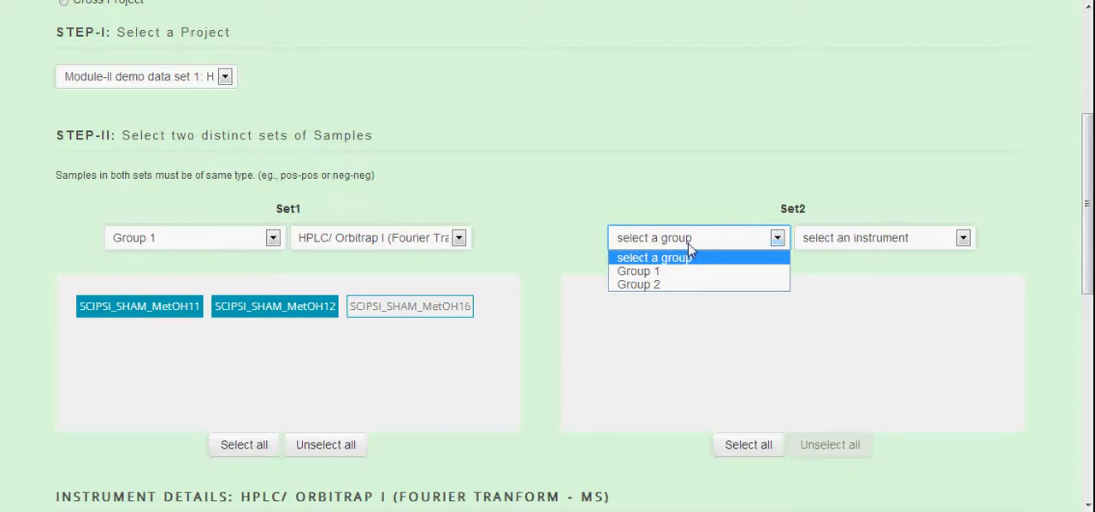
click(677, 285)
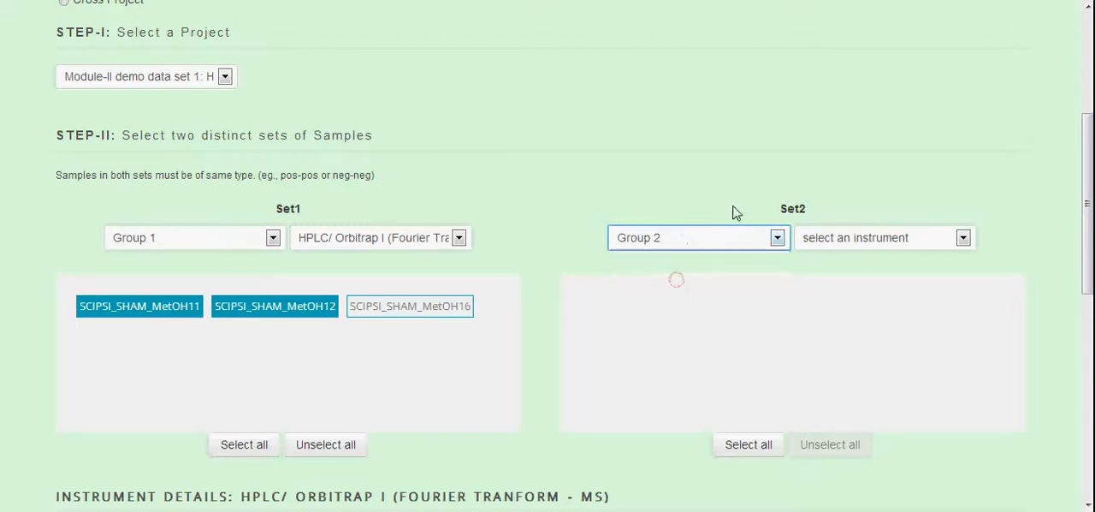
click(881, 238)
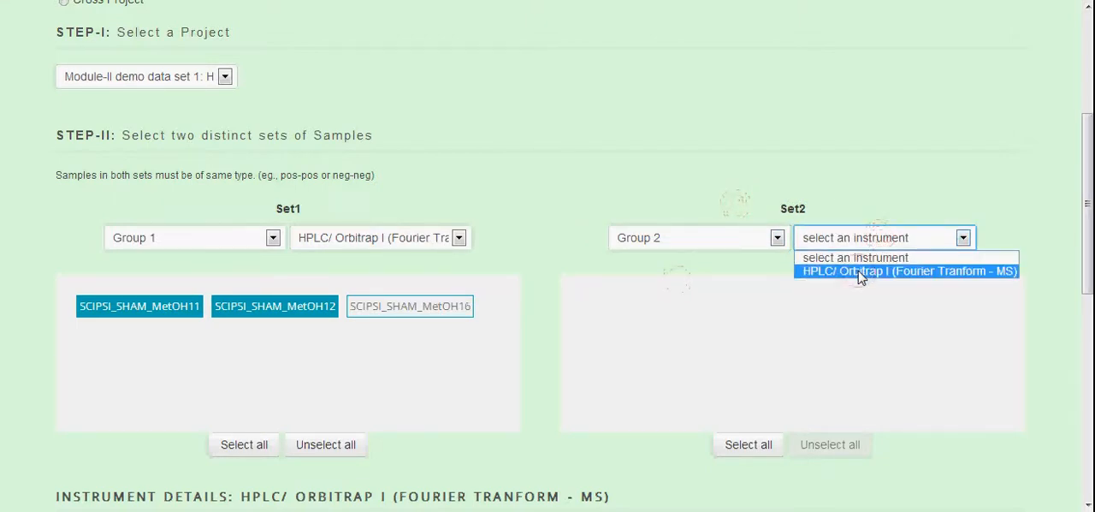
click(860, 272)
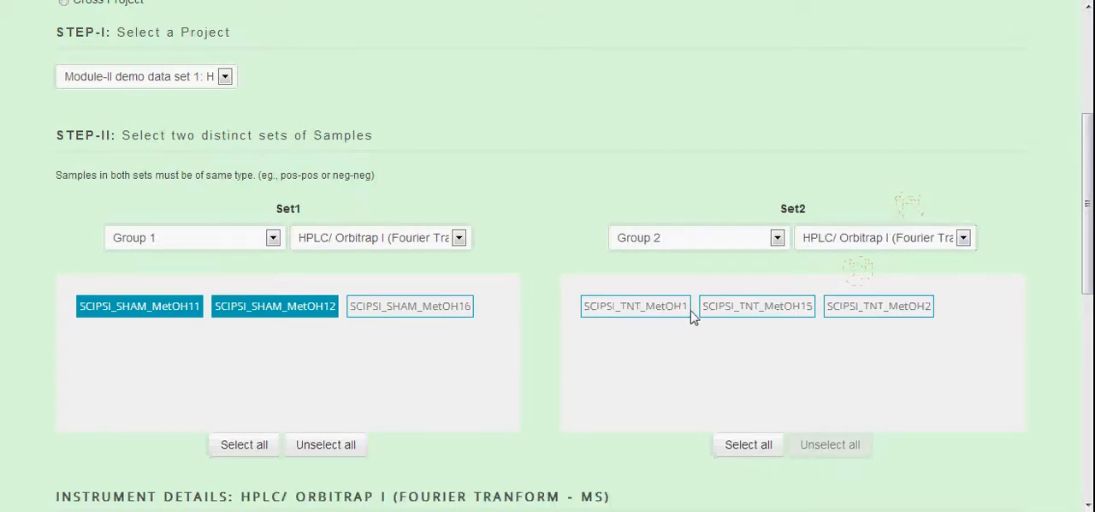
Select samples SCIPSI_TNT_MetOH1 and SCIPSI_TNT_MetOH15 for Set2, leaving SCIPSI_TNT_MetOH2 out
click(654, 313)
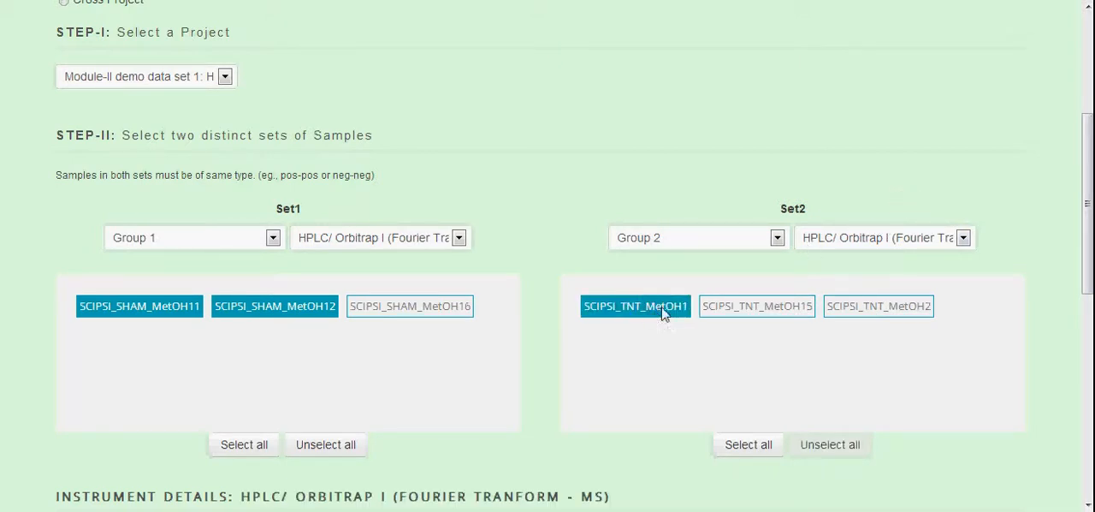
click(757, 319)
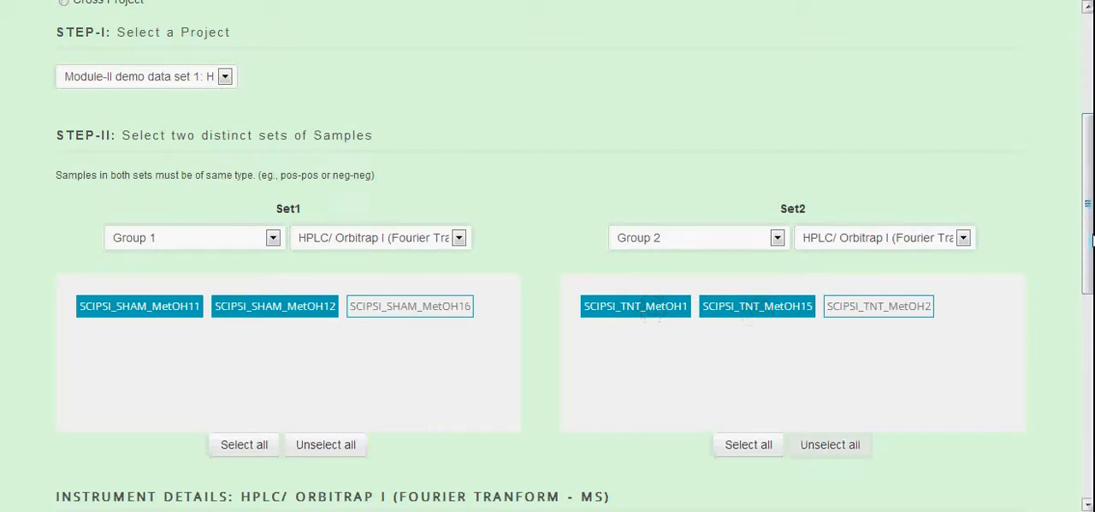
scroll(1091, 242, down, 3)
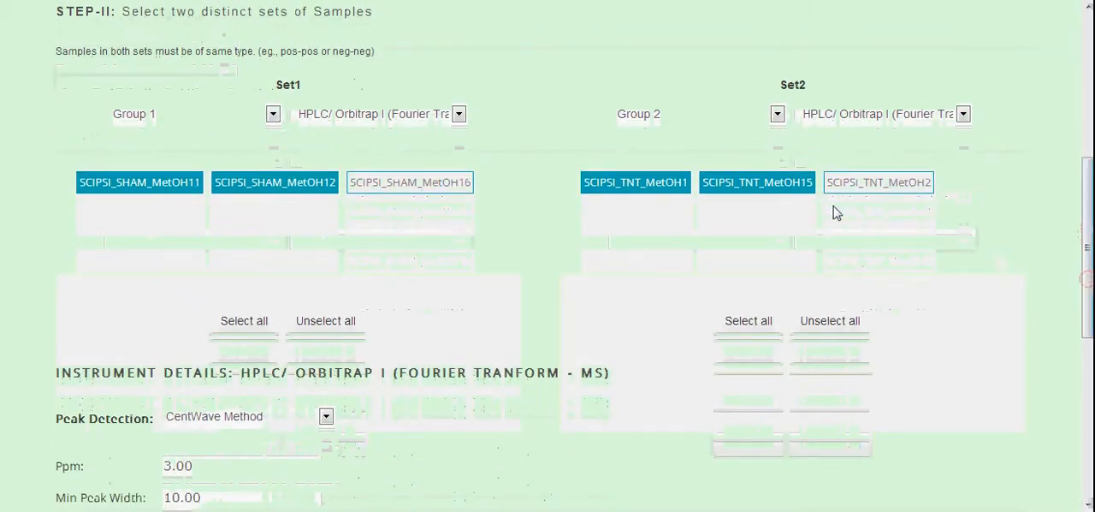
click(756, 188)
click(756, 190)
Review the available Peak Detection methods and the Ppm parameter, keeping CentWave Method
drag(1085, 236, 1091, 330)
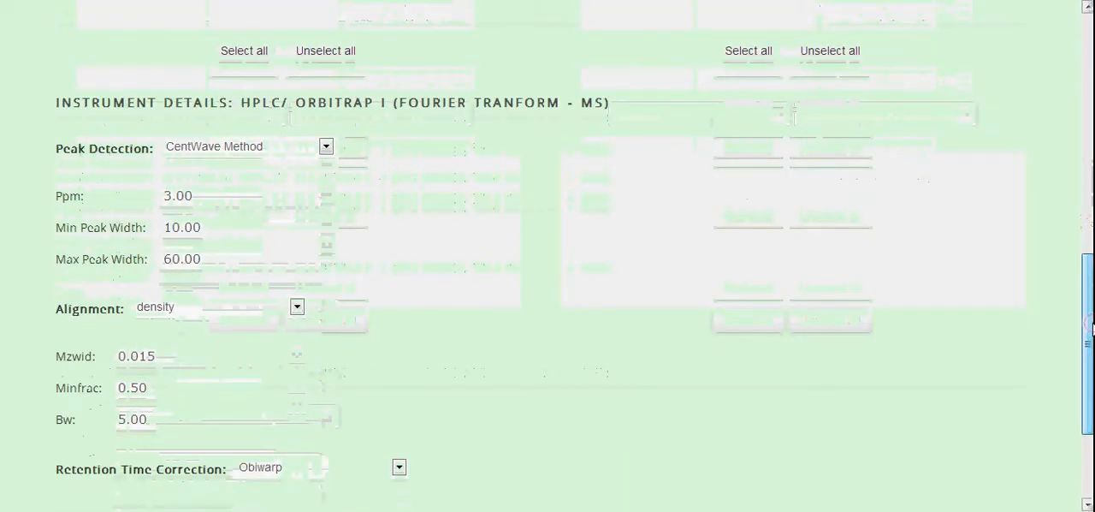
click(273, 146)
click(271, 146)
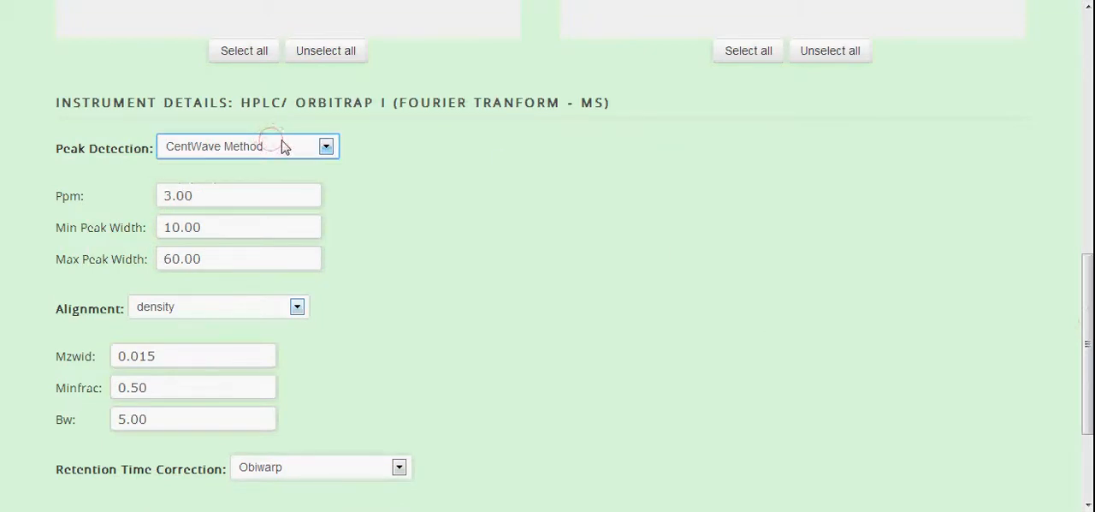
click(461, 176)
click(263, 149)
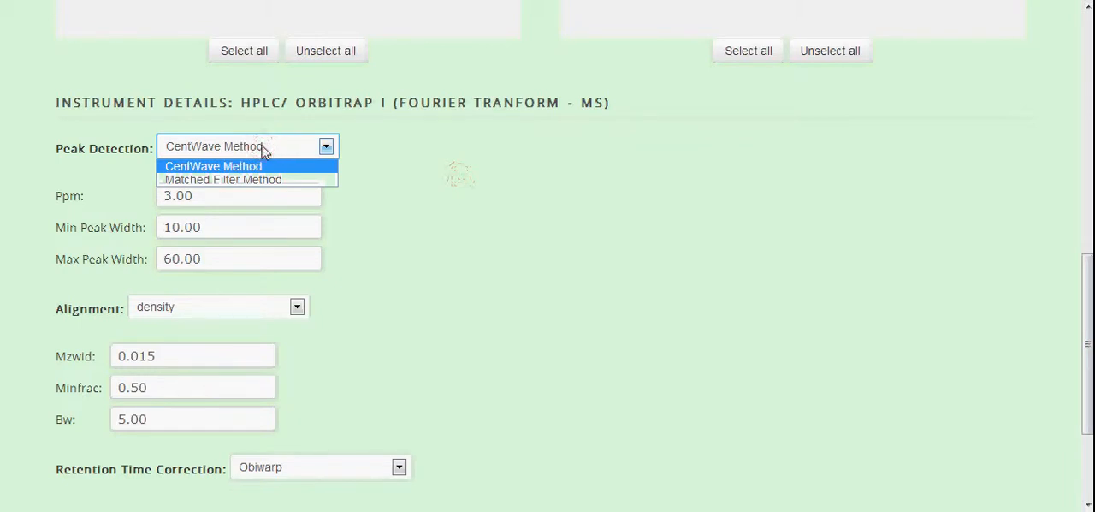
click(406, 178)
click(237, 152)
click(440, 178)
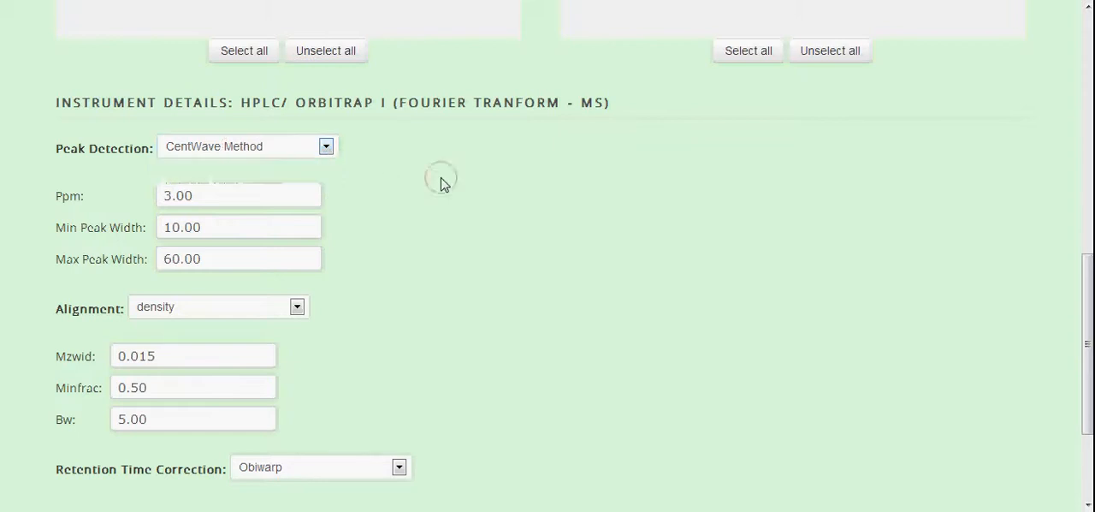
click(300, 200)
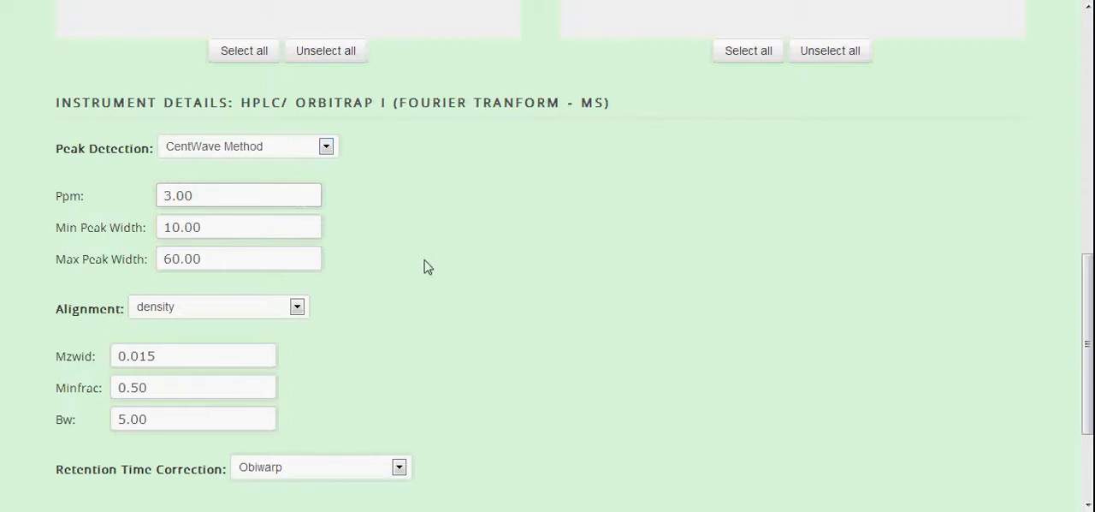
Review the available Alignment methods in the instrument details, keeping density
scroll(517, 267, down, 2)
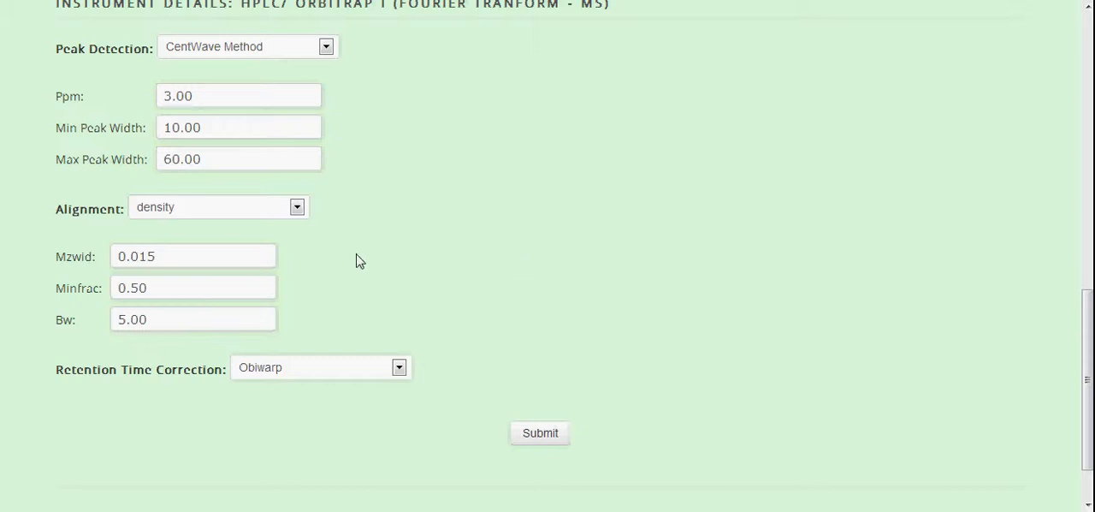
click(283, 215)
click(283, 215)
click(283, 215)
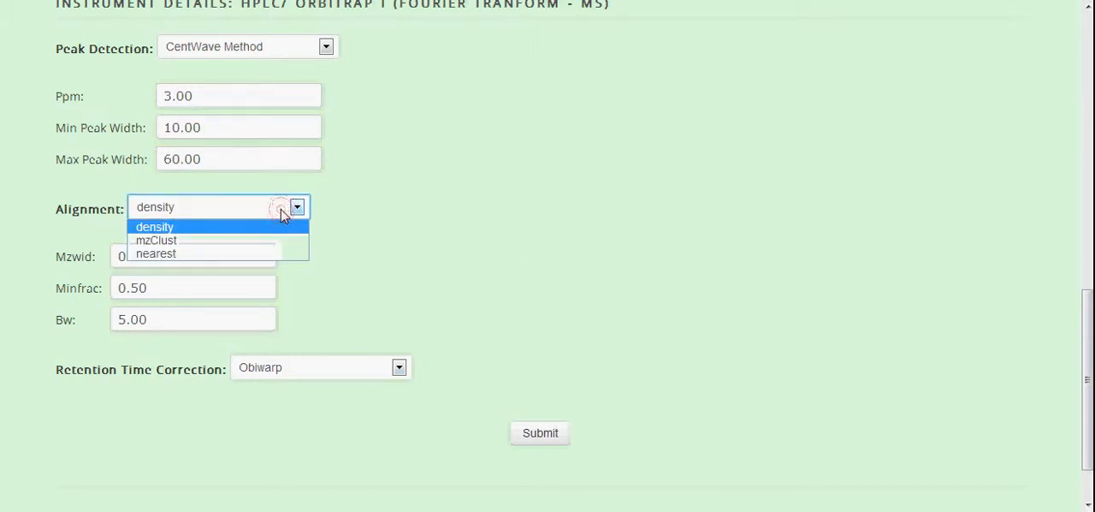
click(283, 215)
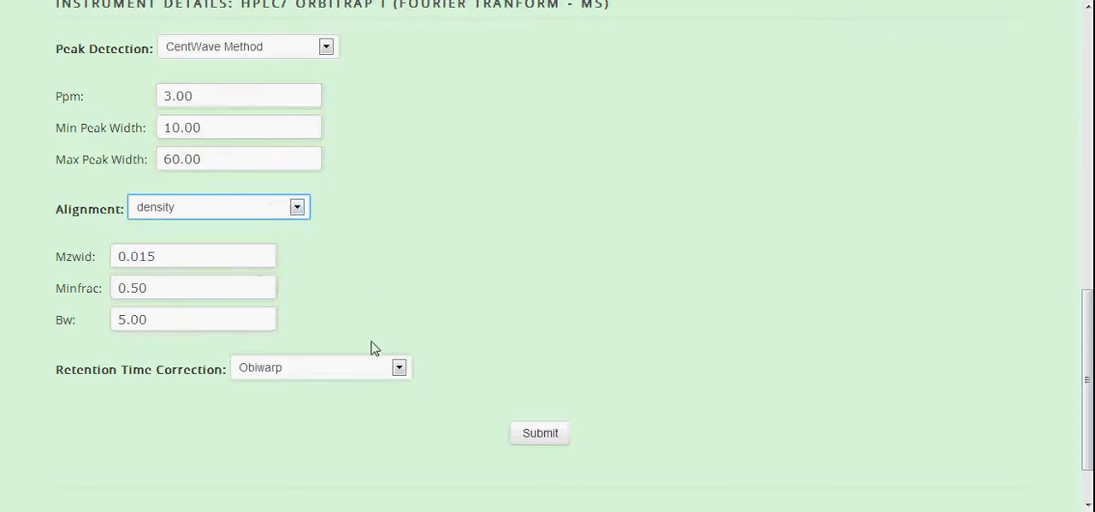
Review the available Retention Time Correction methods, keeping Obiwarp
click(361, 374)
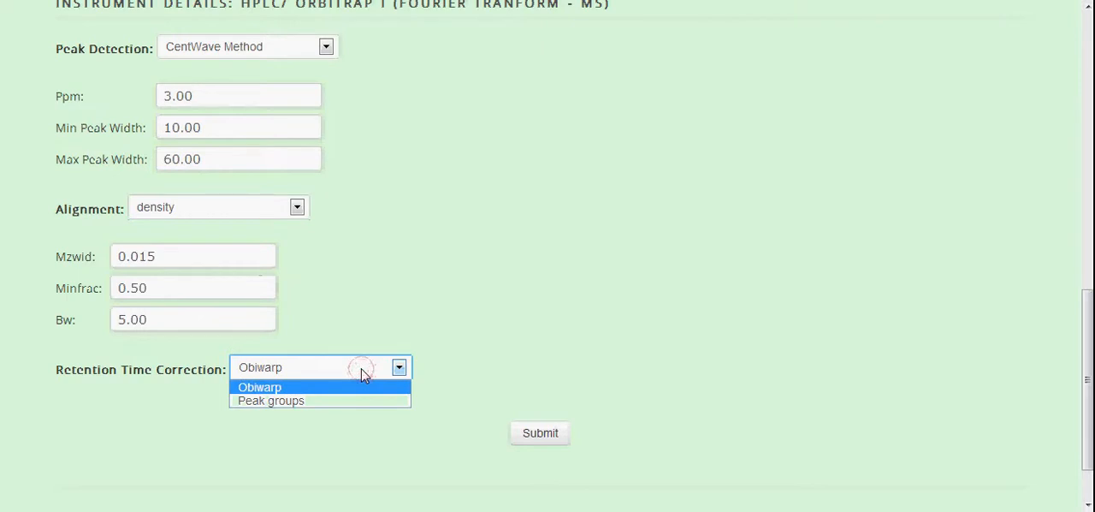
click(361, 372)
click(378, 360)
click(381, 366)
click(542, 241)
Submit the data pre-processing job with the current parameters and dismiss the alert
mouse_move(1090, 344)
mouse_down()
mouse_move(1091, 363)
mouse_move(1093, 329)
mouse_up()
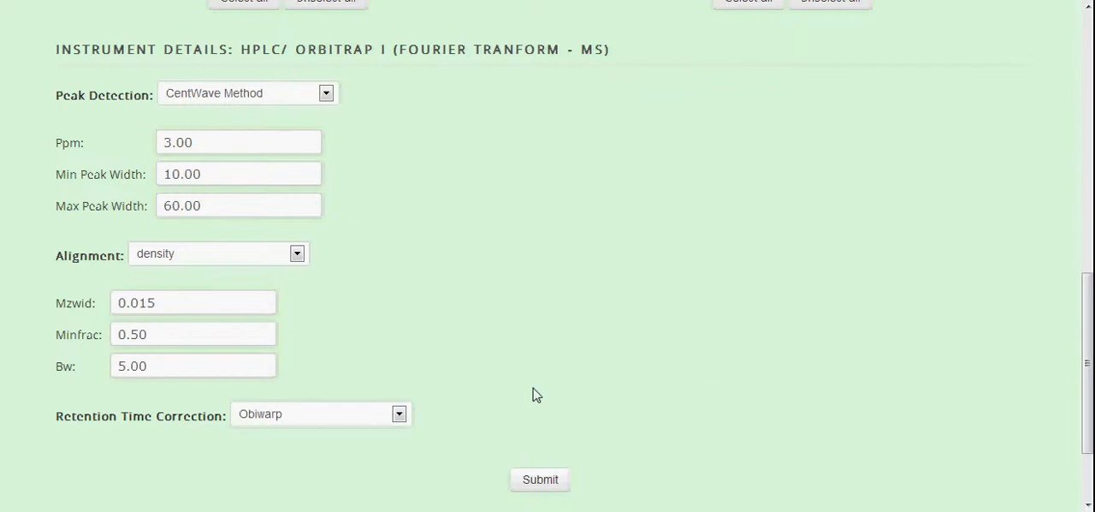
drag(1089, 373, 1089, 406)
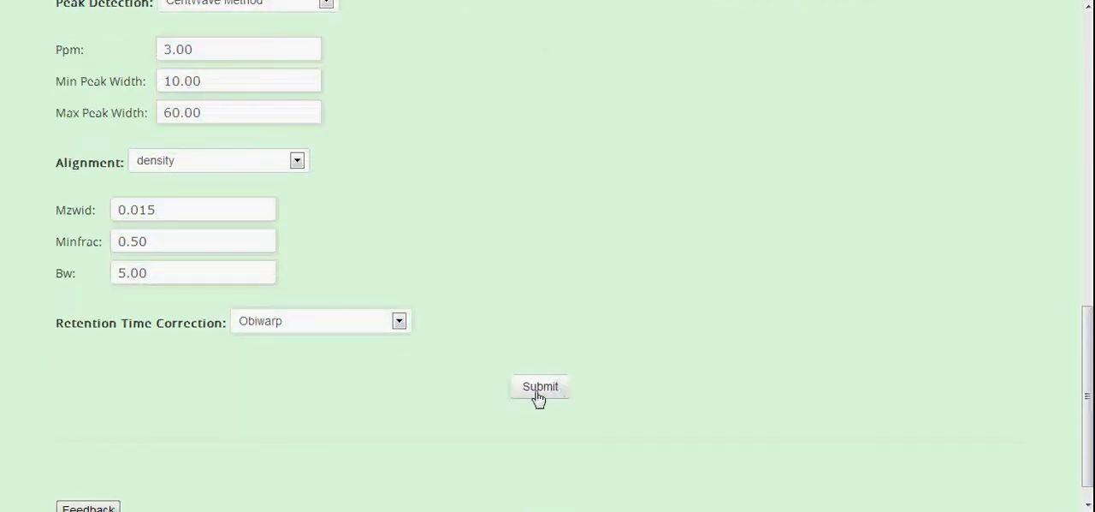
click(538, 393)
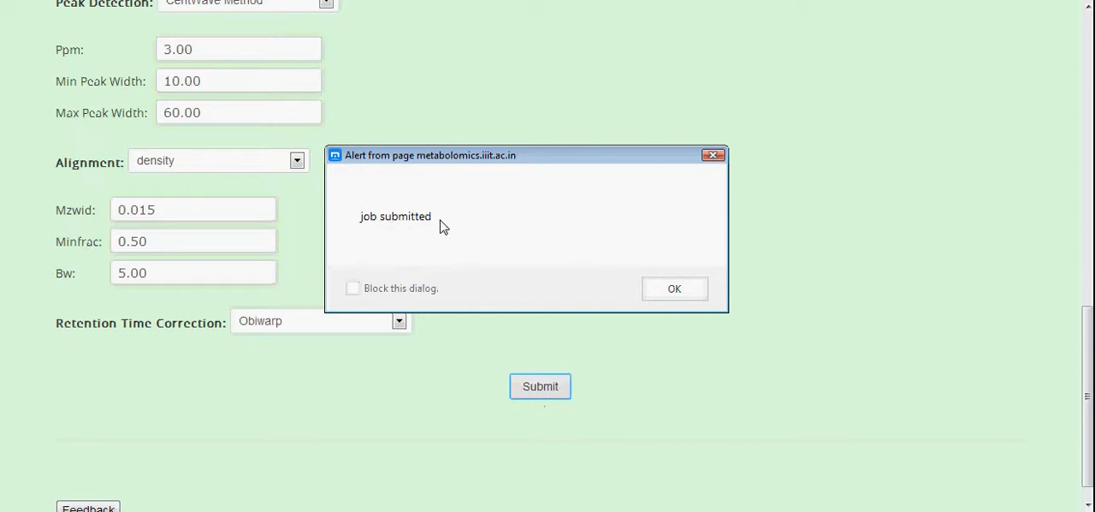
click(675, 289)
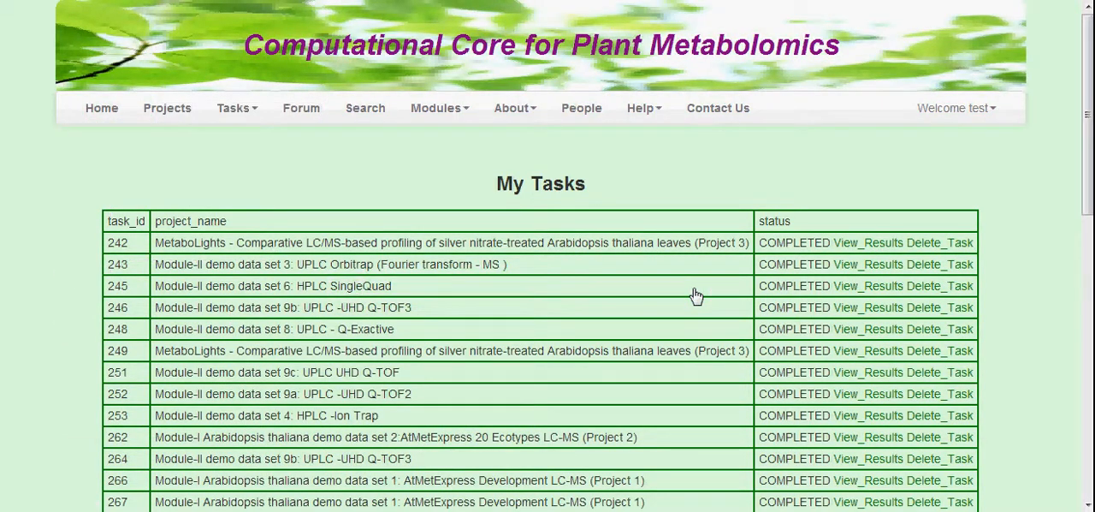
Open the list of your own tasks and check the status of the newly submitted HPLC Orbitrap I task
mouse_move(1086, 68)
mouse_down()
mouse_move(1090, 400)
mouse_move(1092, 85)
mouse_up()
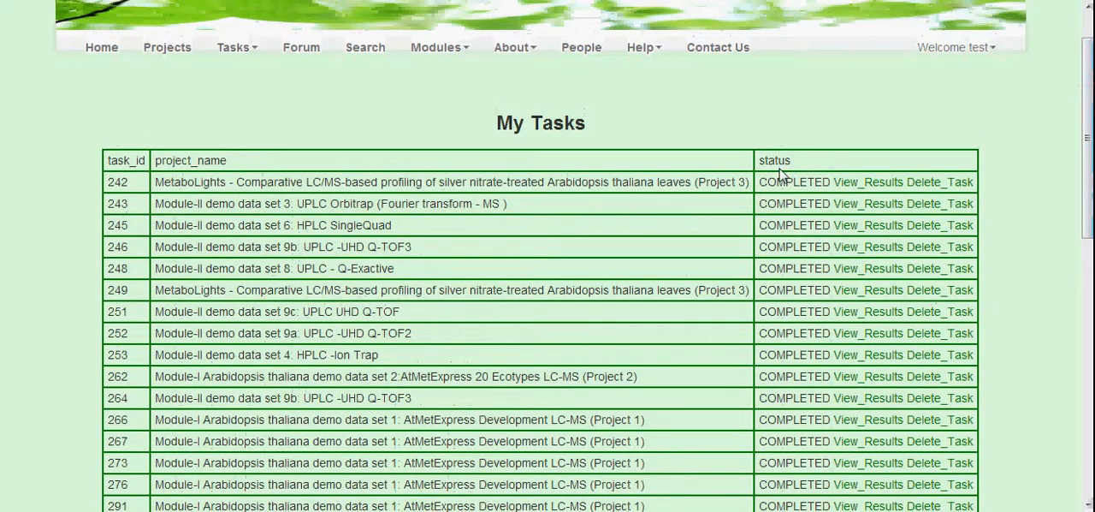
drag(1090, 174, 1091, 152)
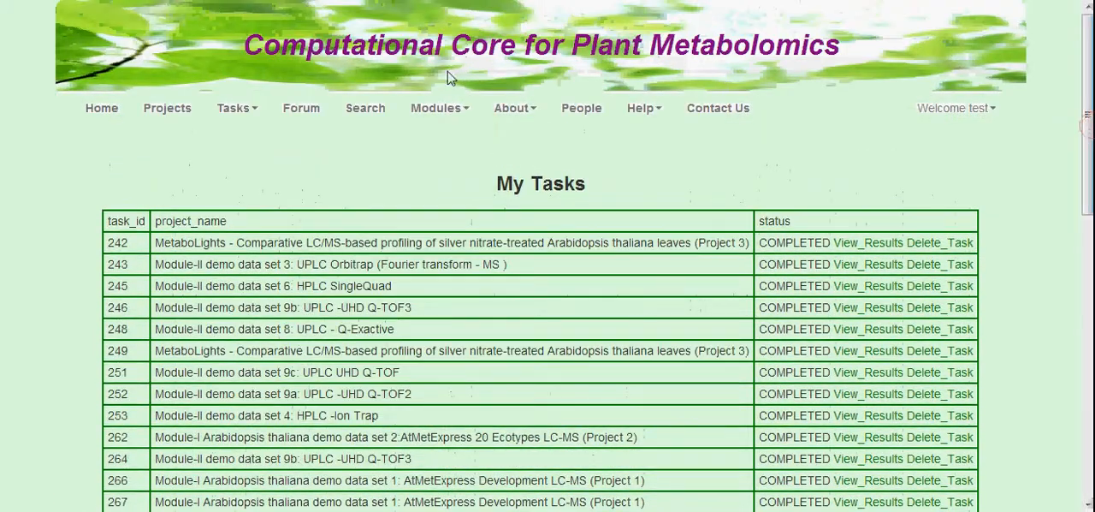
click(245, 110)
click(230, 142)
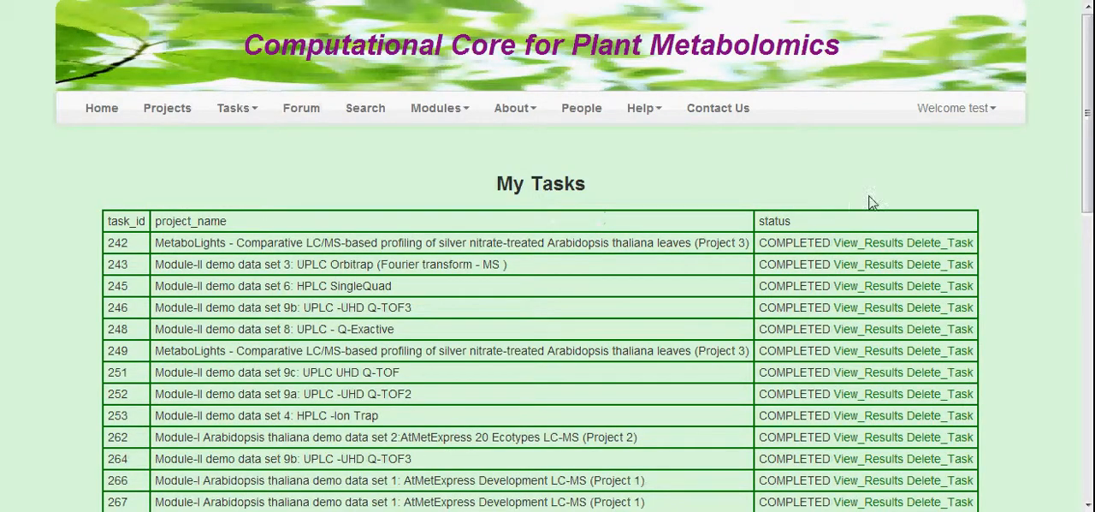
drag(1092, 168, 1092, 443)
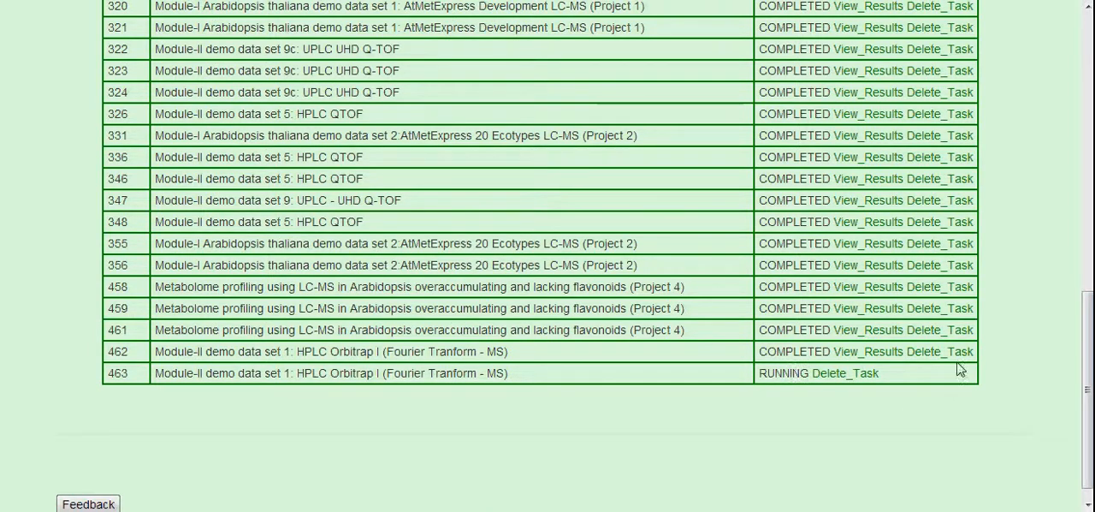
mouse_move(1089, 360)
mouse_down()
mouse_move(1090, 150)
mouse_move(1091, 367)
mouse_up()
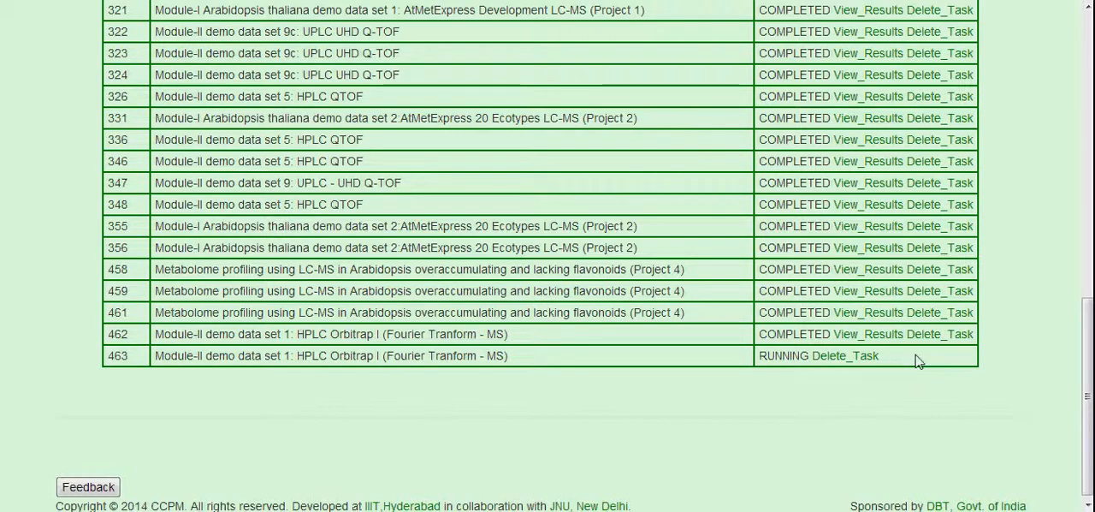
Leave the task list and return to the site's Home page
drag(1090, 402, 1088, 144)
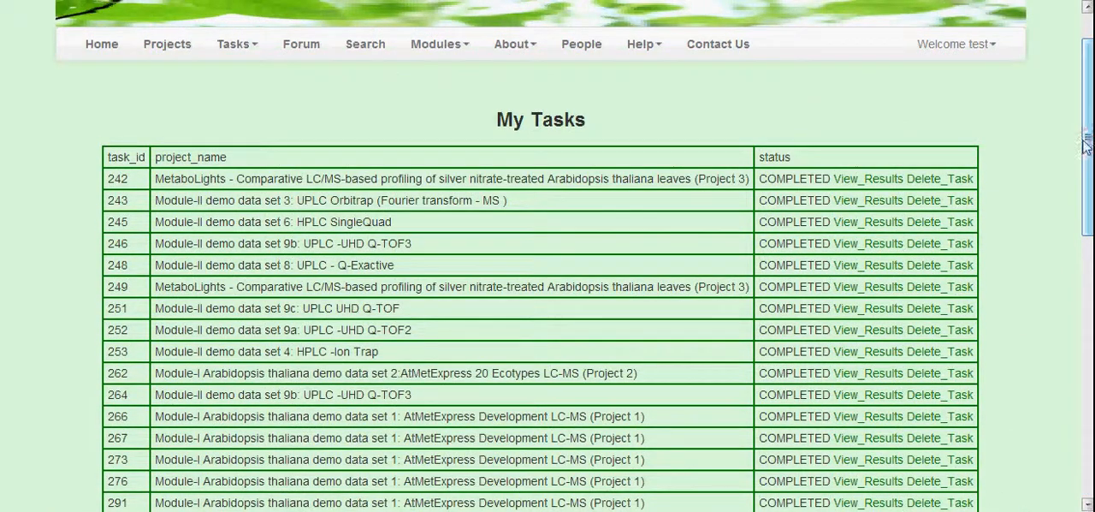
click(989, 44)
click(1013, 164)
mouse_move(417, 51)
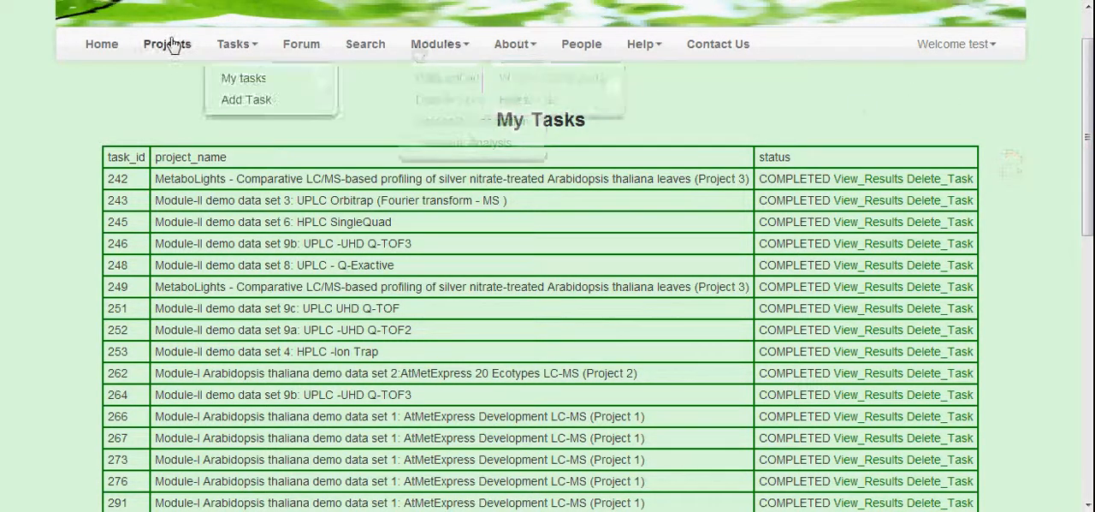
click(104, 50)
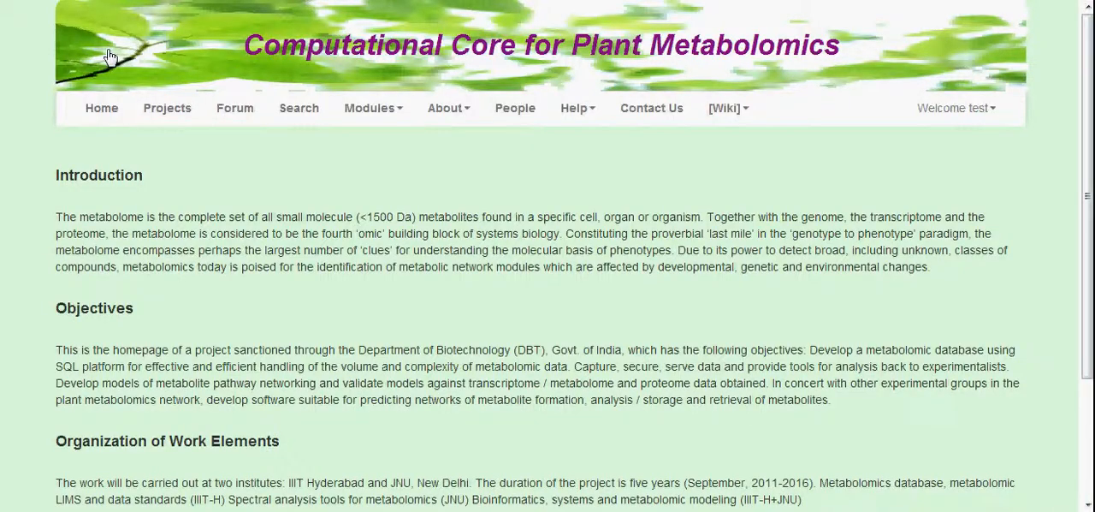